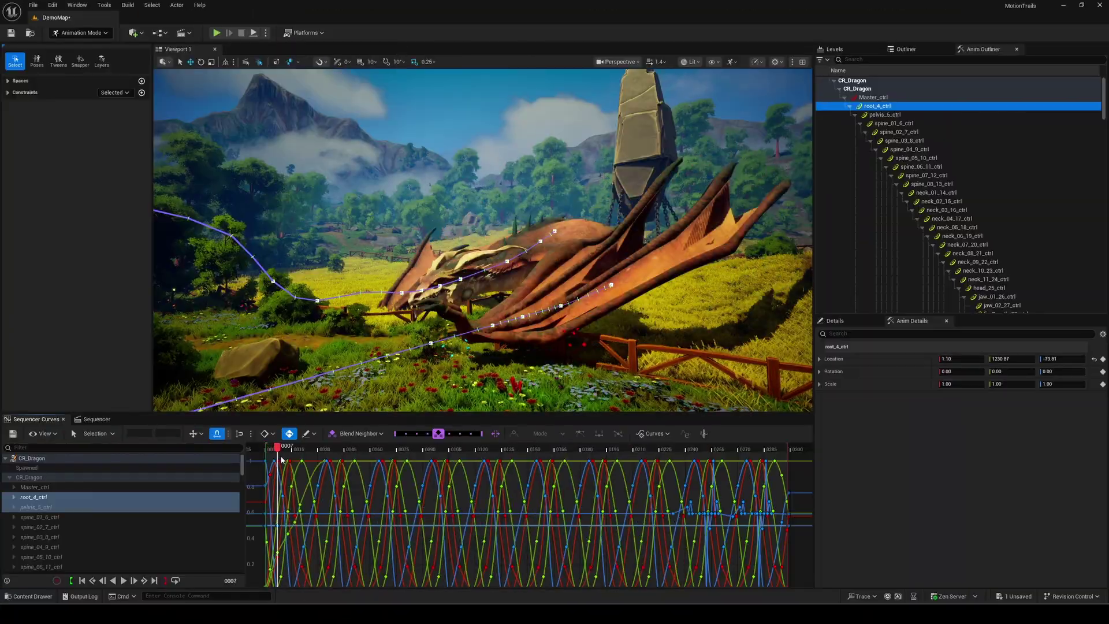
Scrub the LS_Flying playhead forward a few frames to watch the rig control trails.
mouse_move(282, 459)
mouse_down()
mouse_move(297, 453)
mouse_move(269, 453)
mouse_move(294, 452)
mouse_up()
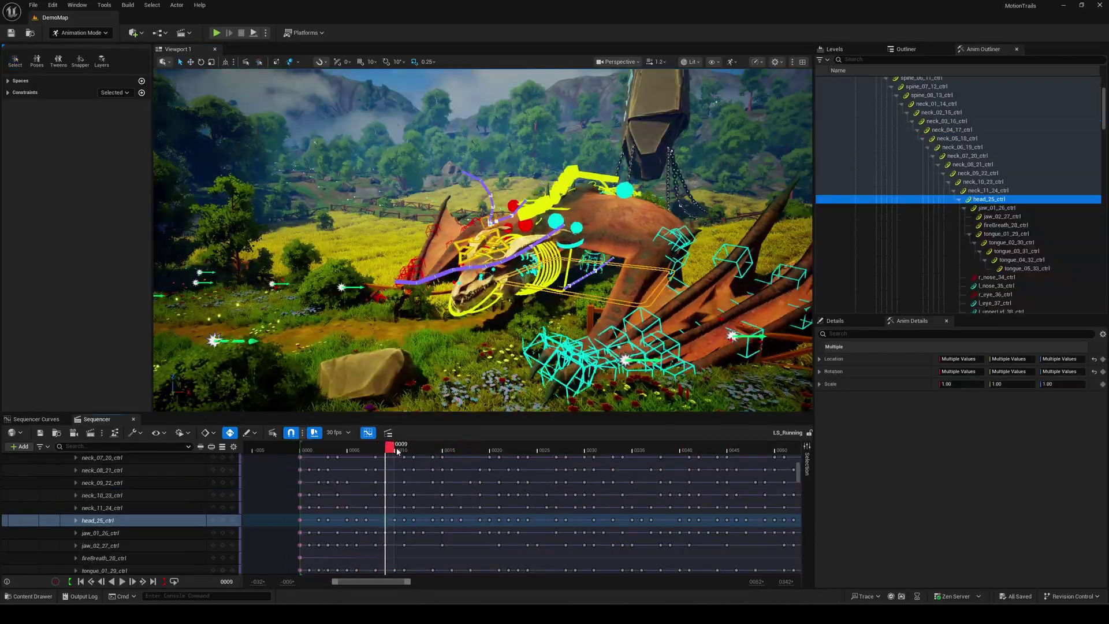
Scrub the LS_Flying timeline to frame 0096 and play the flight animation.
drag(397, 452, 462, 454)
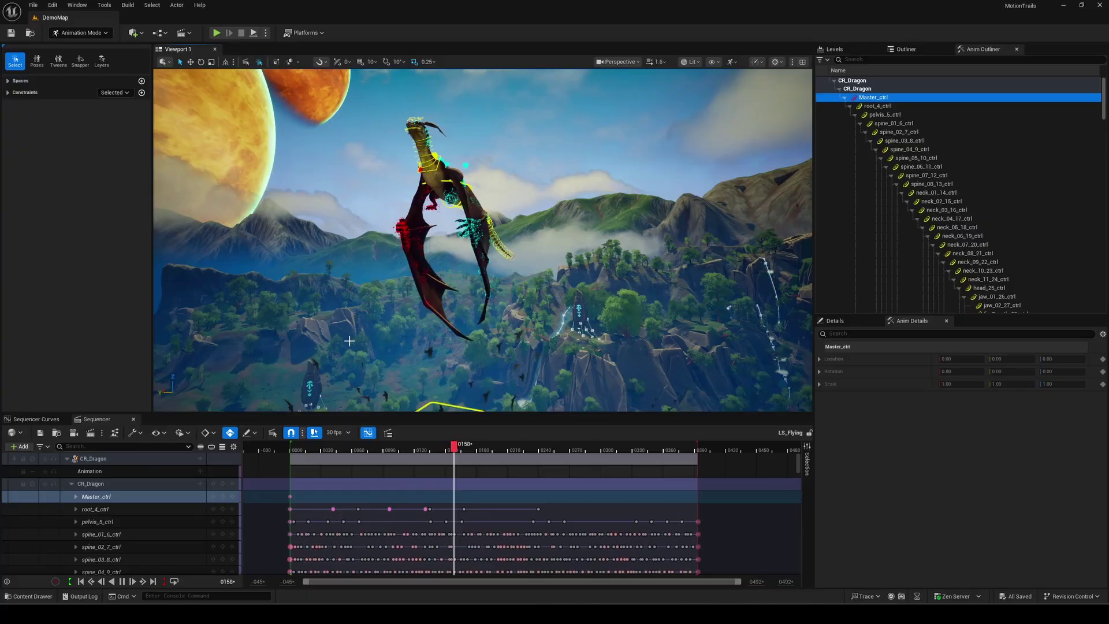
drag(338, 450, 392, 452)
key(space)
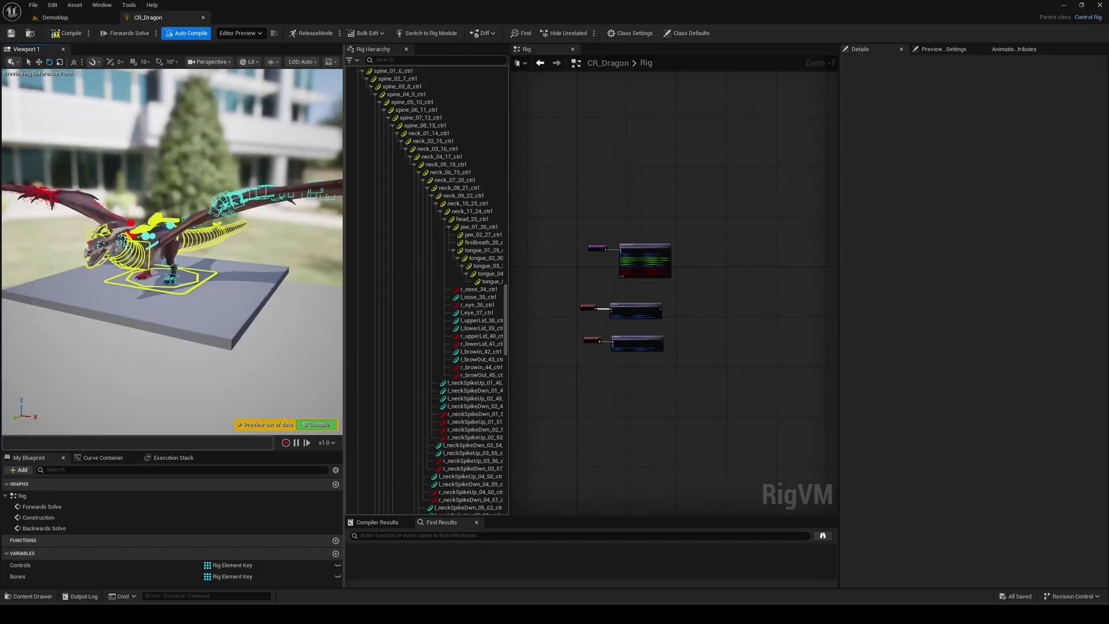
Rotate neck_08_21_ctrl upward and head_25_ctrl downward in the CR_Dragon rig preview.
scroll(212, 247, up, 5)
click(212, 248)
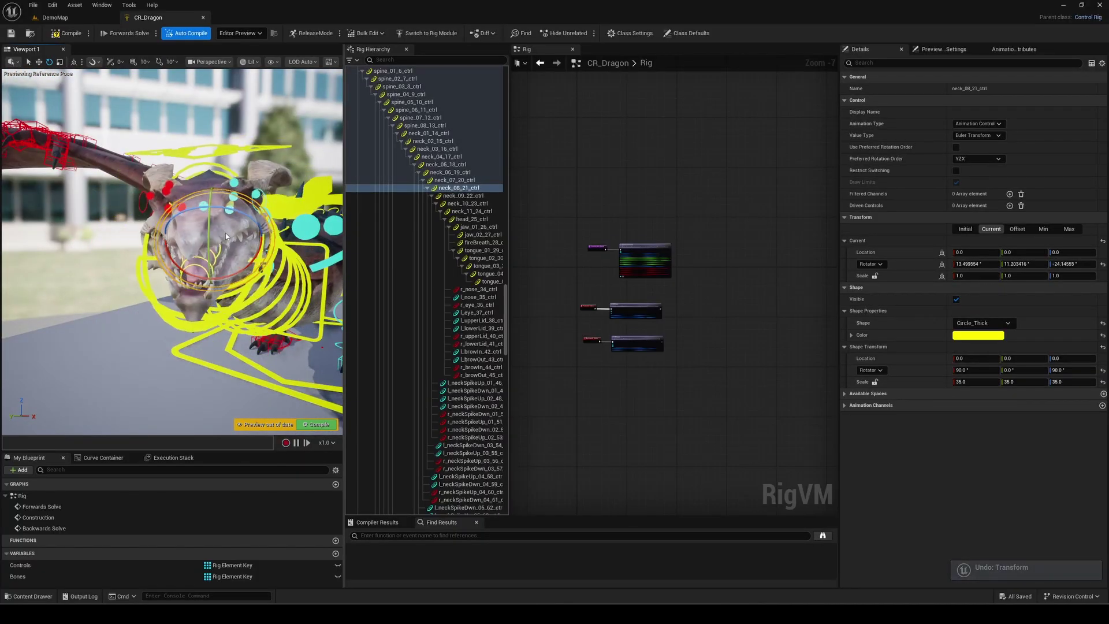
drag(212, 247, 213, 200)
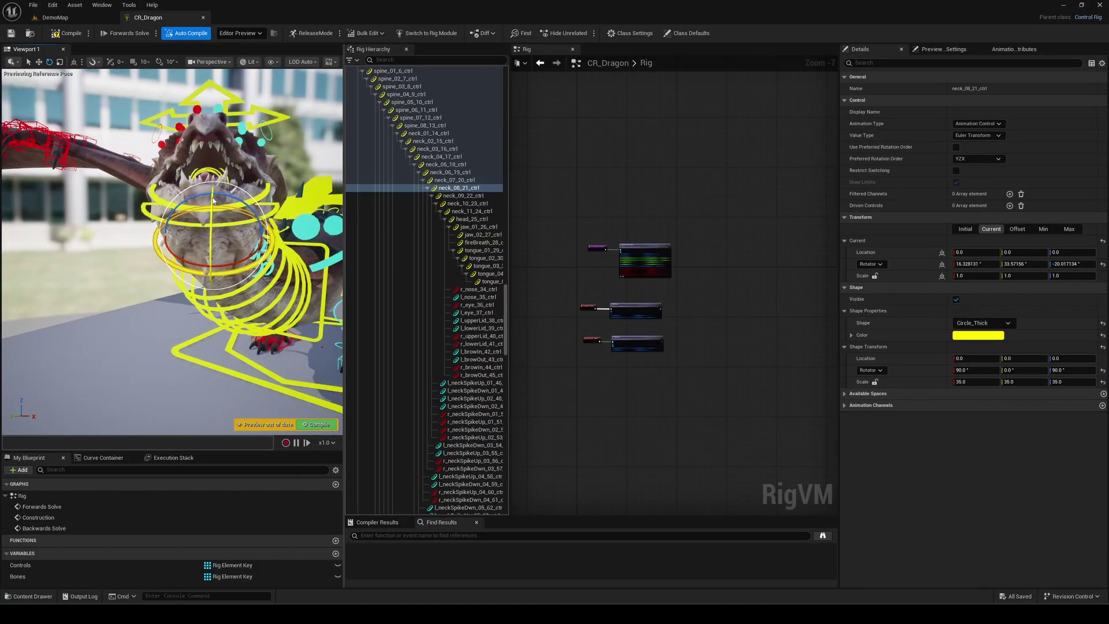
click(221, 90)
drag(242, 116, 254, 171)
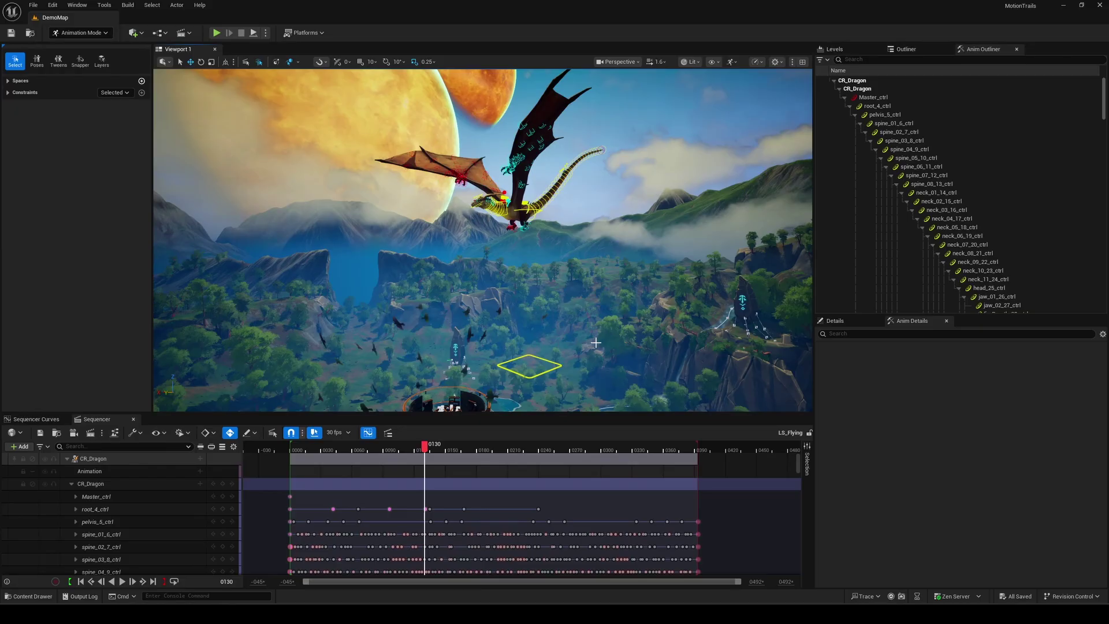
Frame root_4_ctrl, jump to frame 0112 and orbit to reveal the dragon's motion trail.
click(562, 363)
key(f)
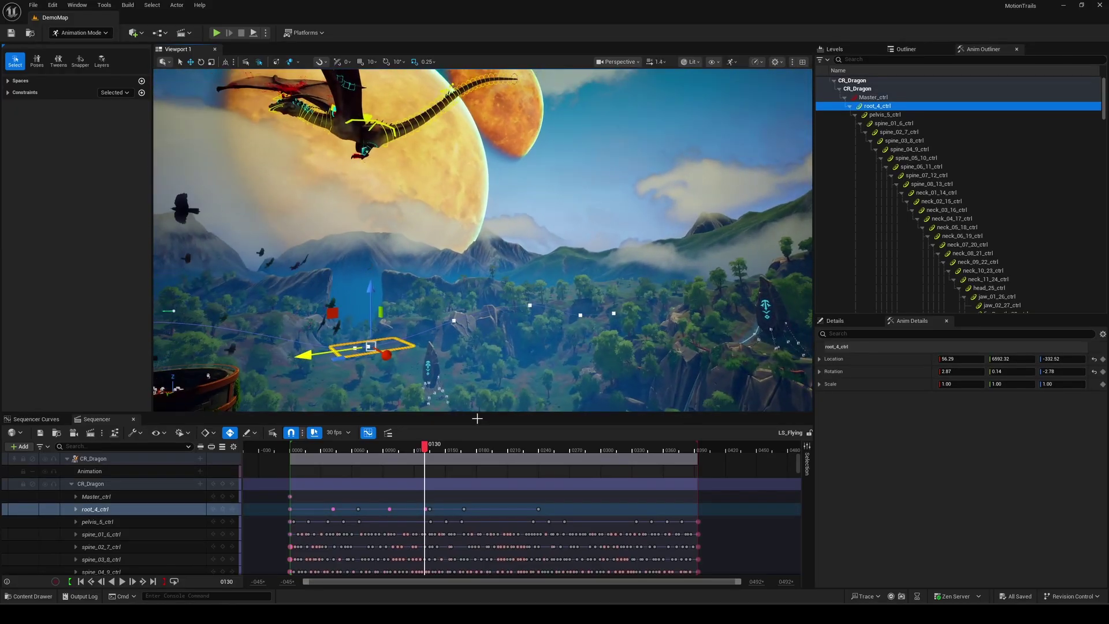
drag(425, 446, 400, 448)
click(407, 449)
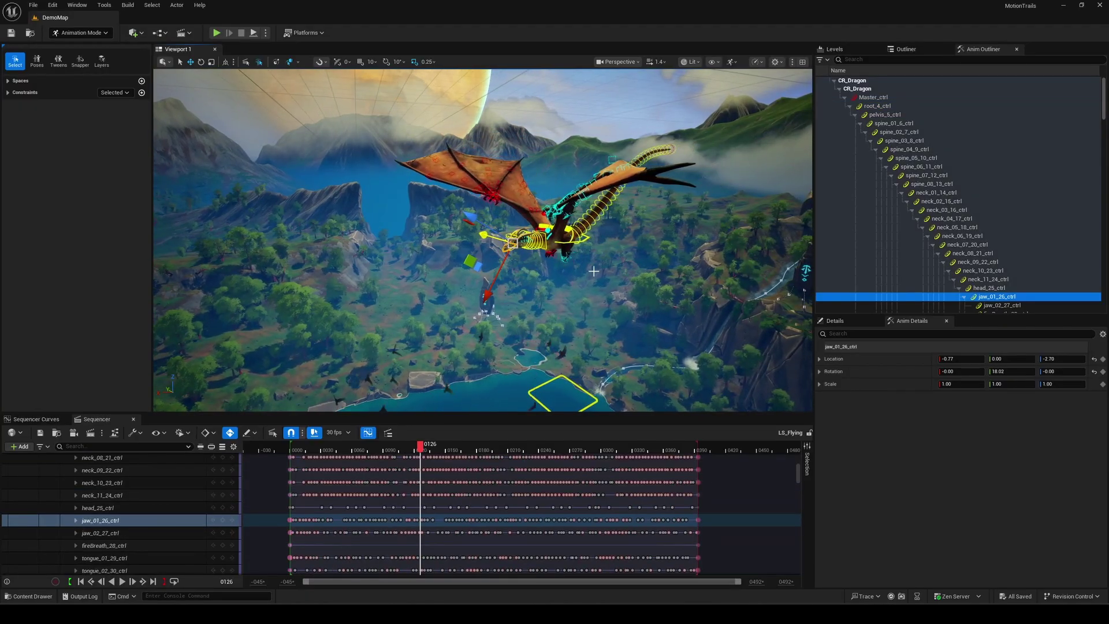
right_drag(593, 271, 530, 263)
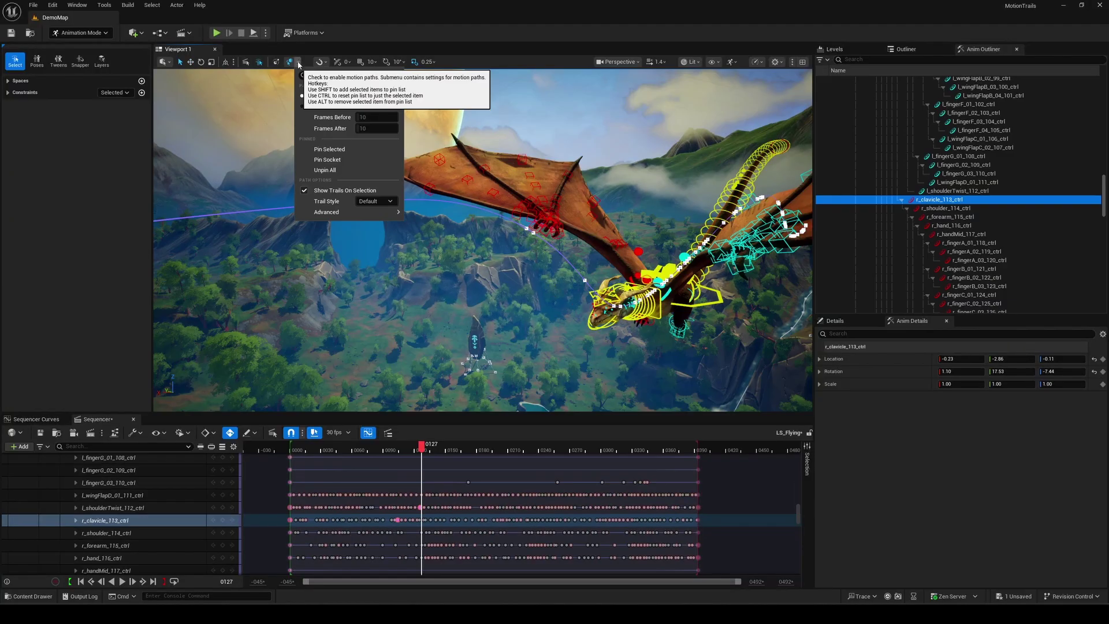
mouse_move(396, 213)
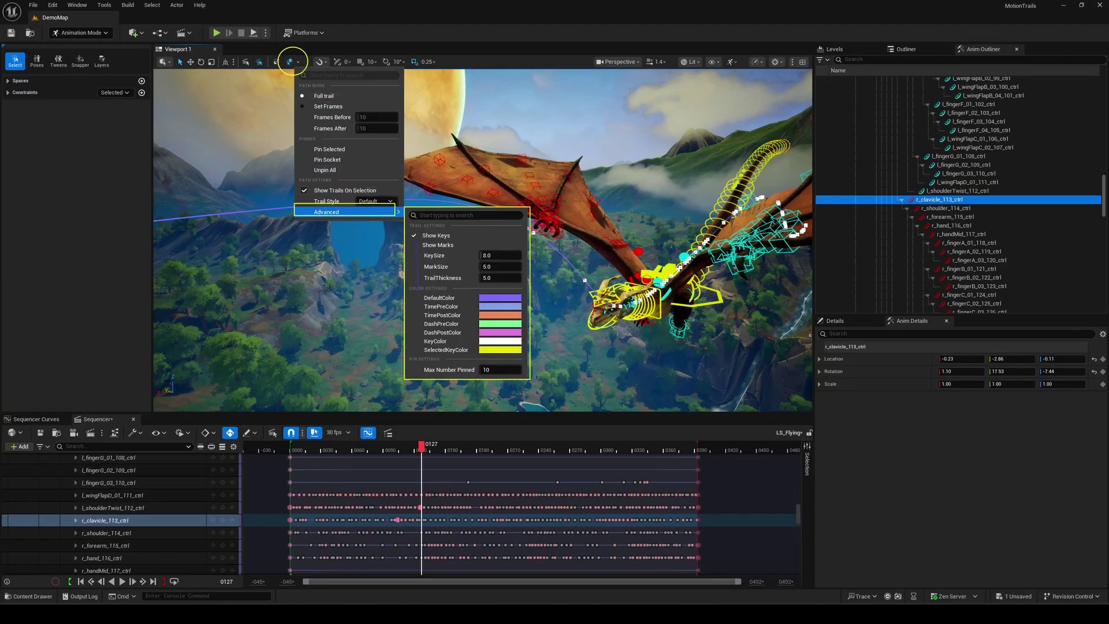
Set trail thickness to 25, enlarge the key markers, then reduce thickness to 15.
click(509, 276)
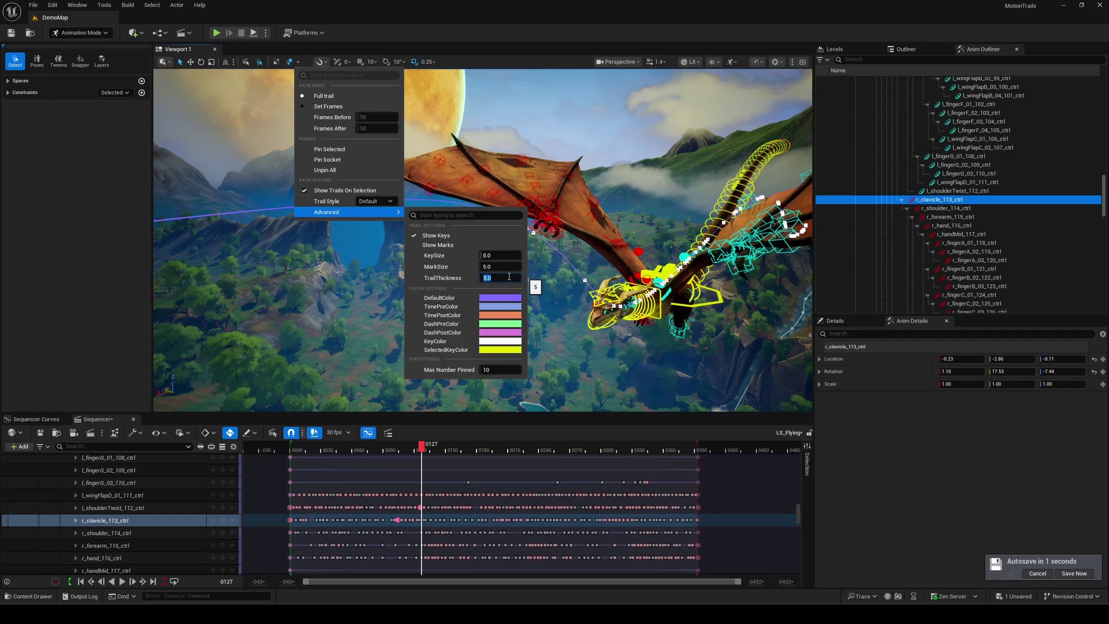
key(Return)
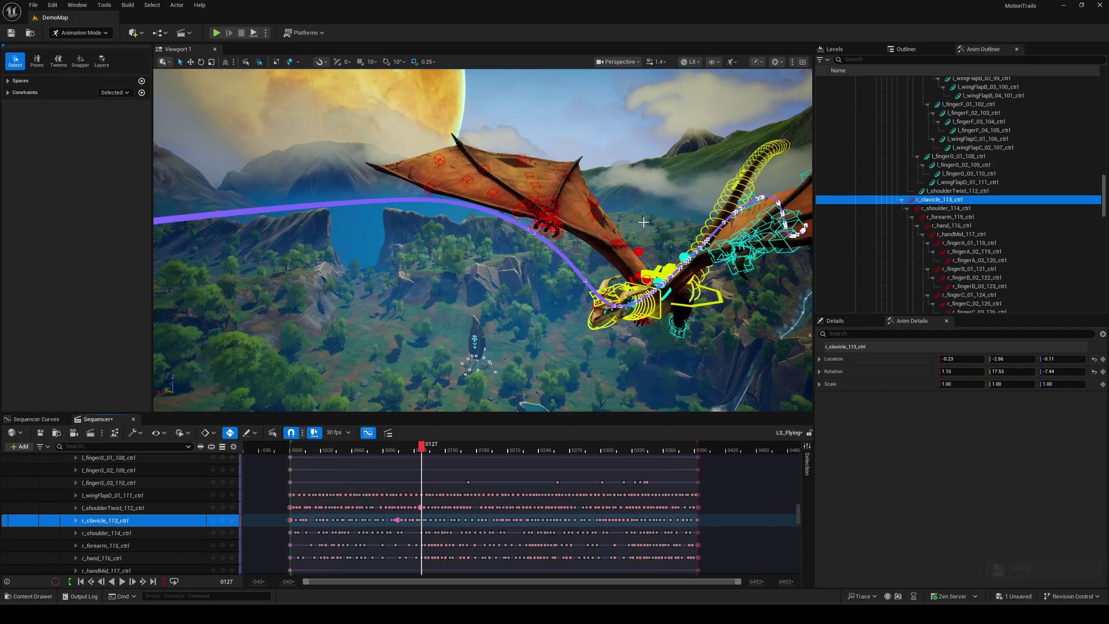
click(290, 62)
mouse_move(370, 212)
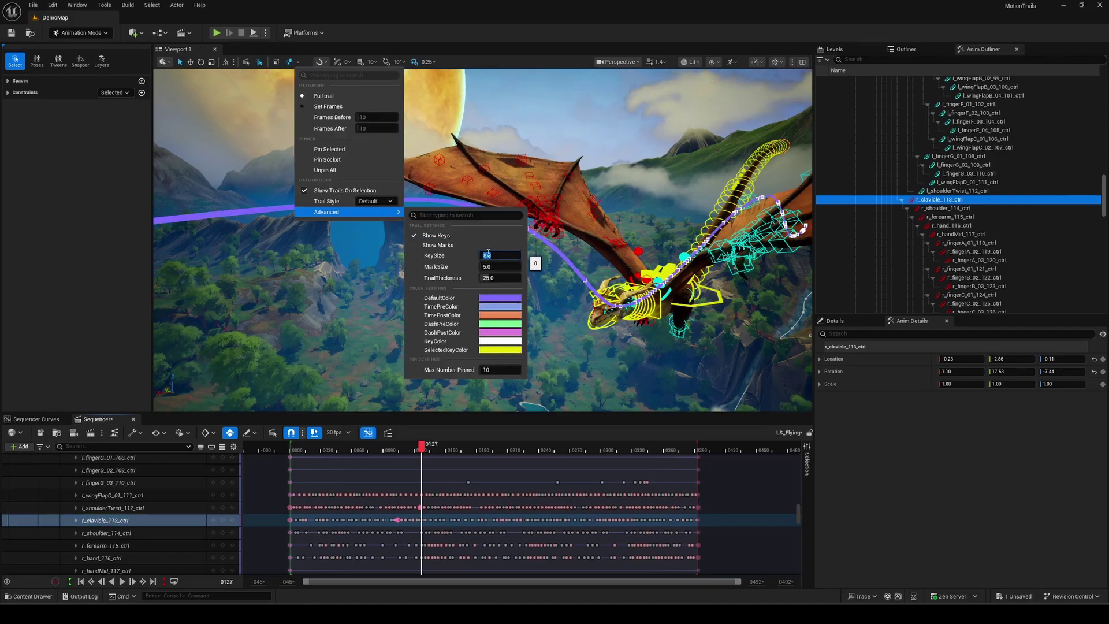
key(Return)
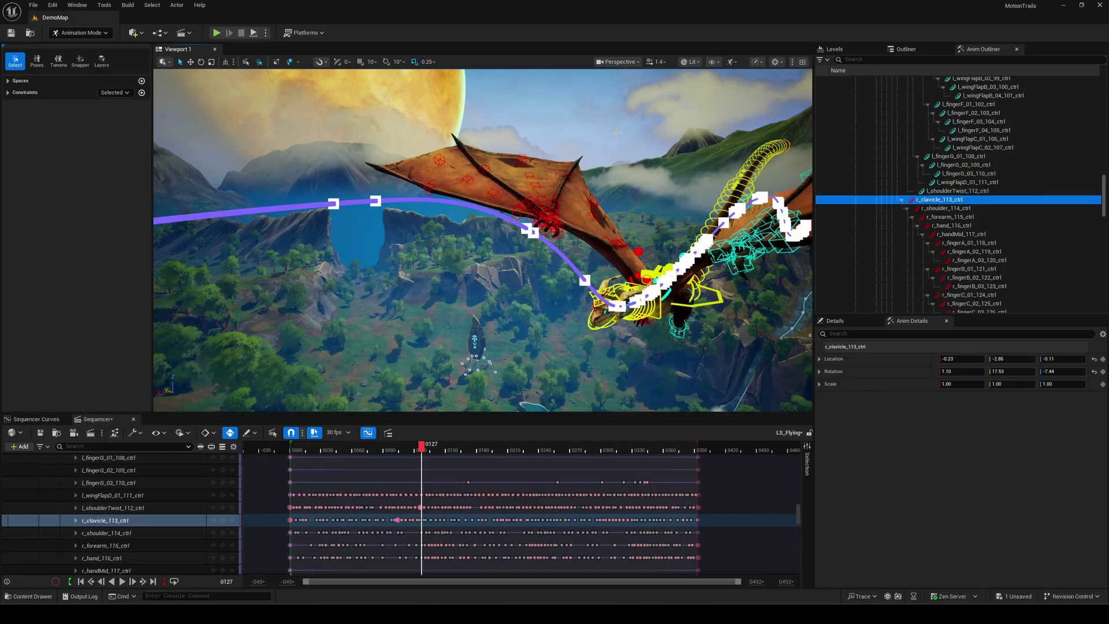
click(291, 62)
mouse_move(347, 212)
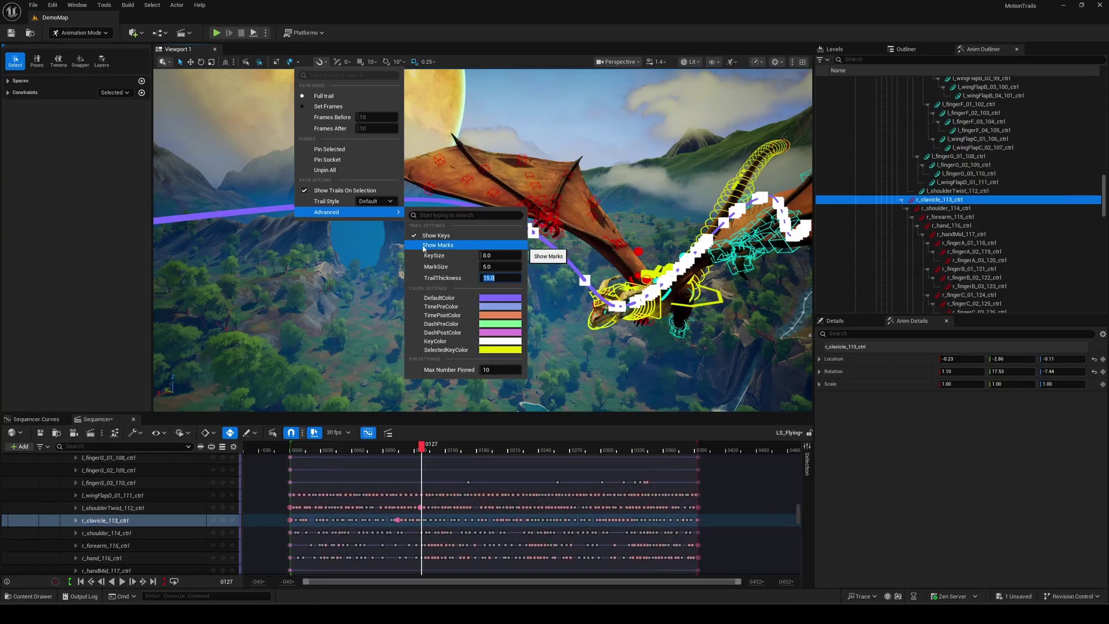
key(Return)
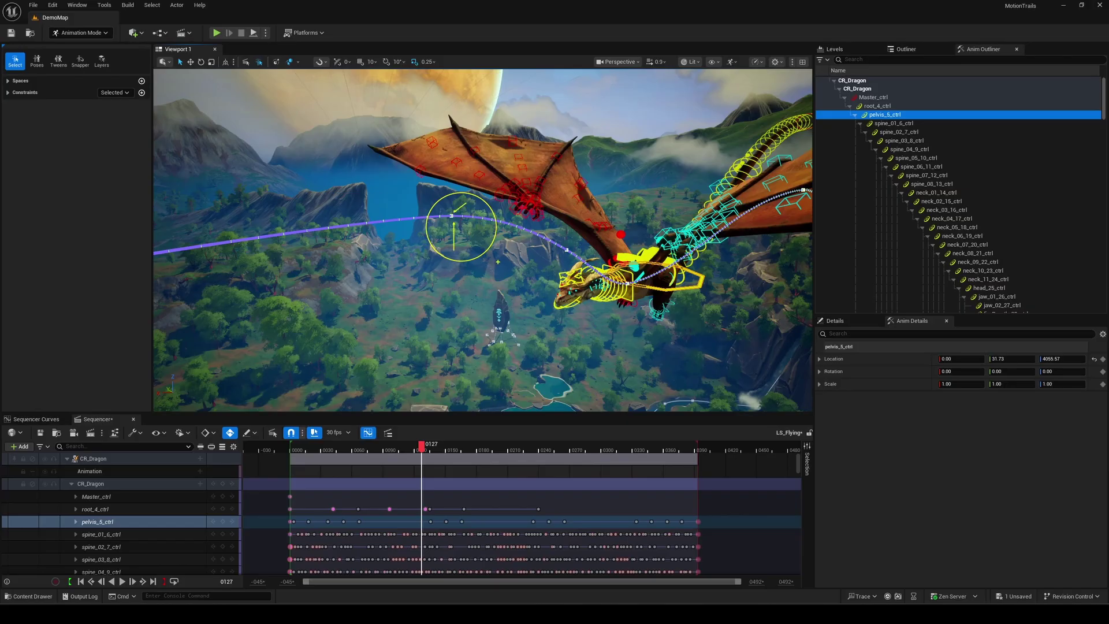
Drag a pelvis trail key downward, then scrub LS_Running forward to frame 0020.
click(452, 216)
drag(452, 216, 461, 224)
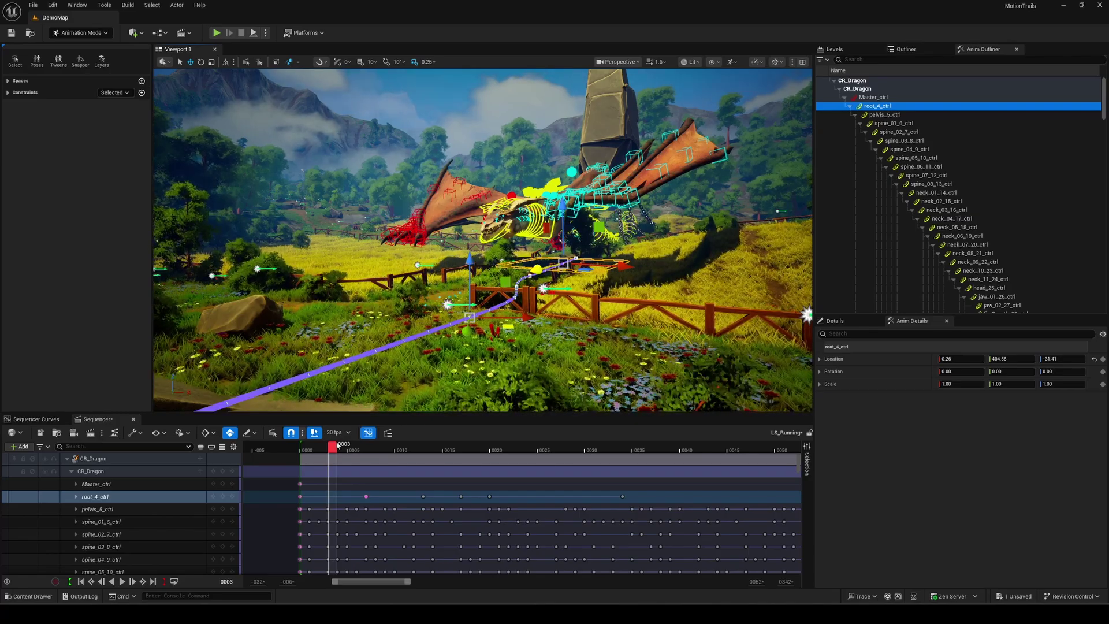
drag(338, 445, 491, 444)
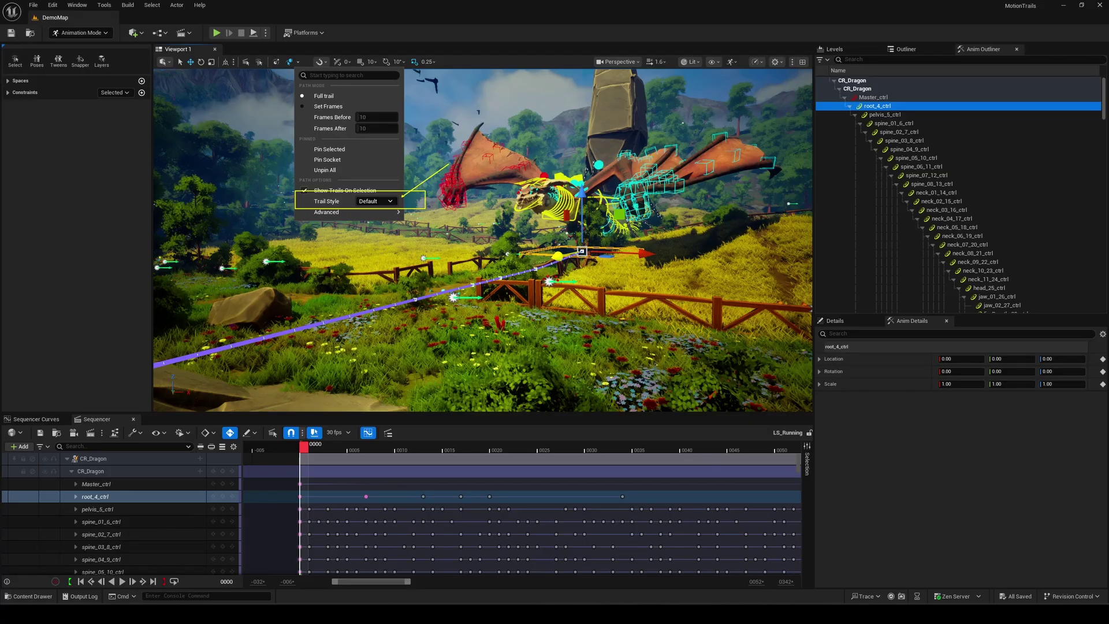
Set the root_4_ctrl trail to Dashed, then to the solid ticked Time style, and scrub.
click(385, 225)
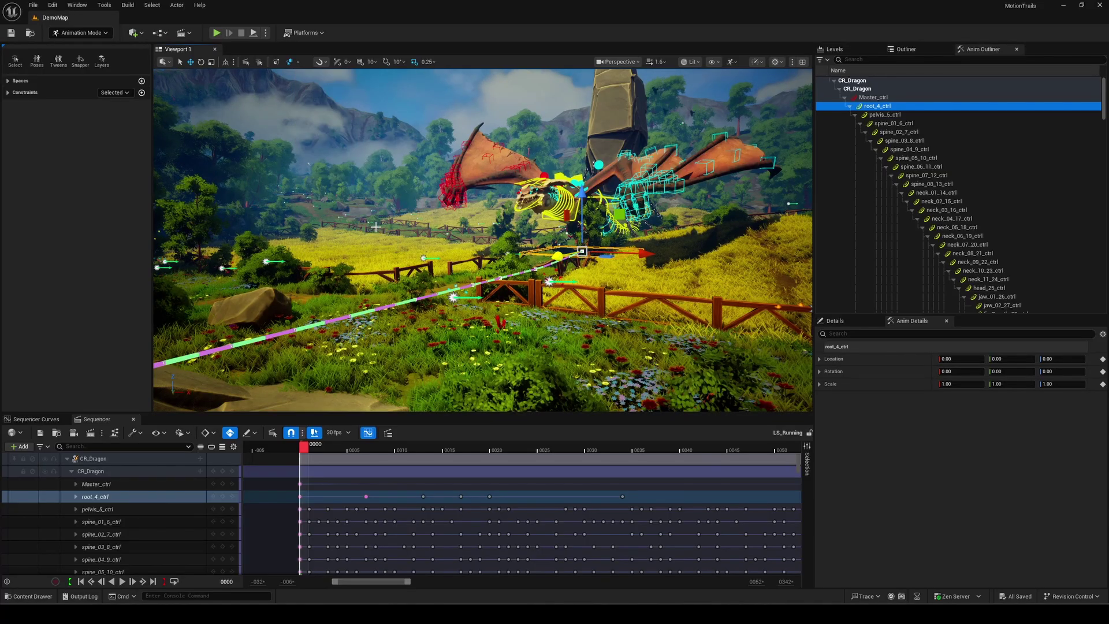
right_drag(400, 286, 399, 285)
right_drag(404, 326, 404, 326)
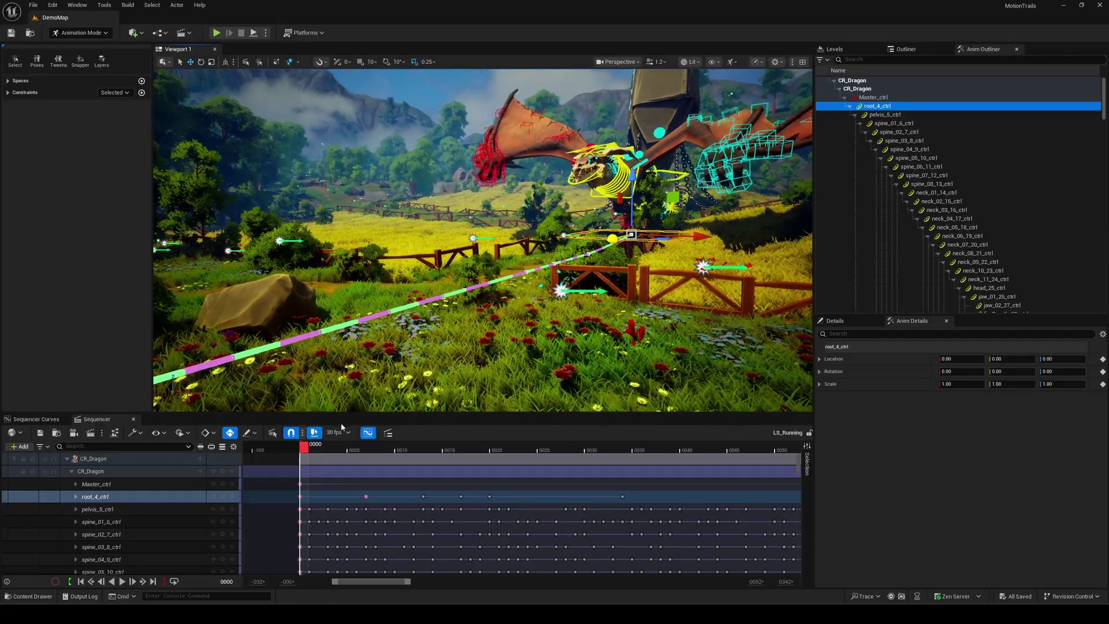
click(292, 62)
click(378, 231)
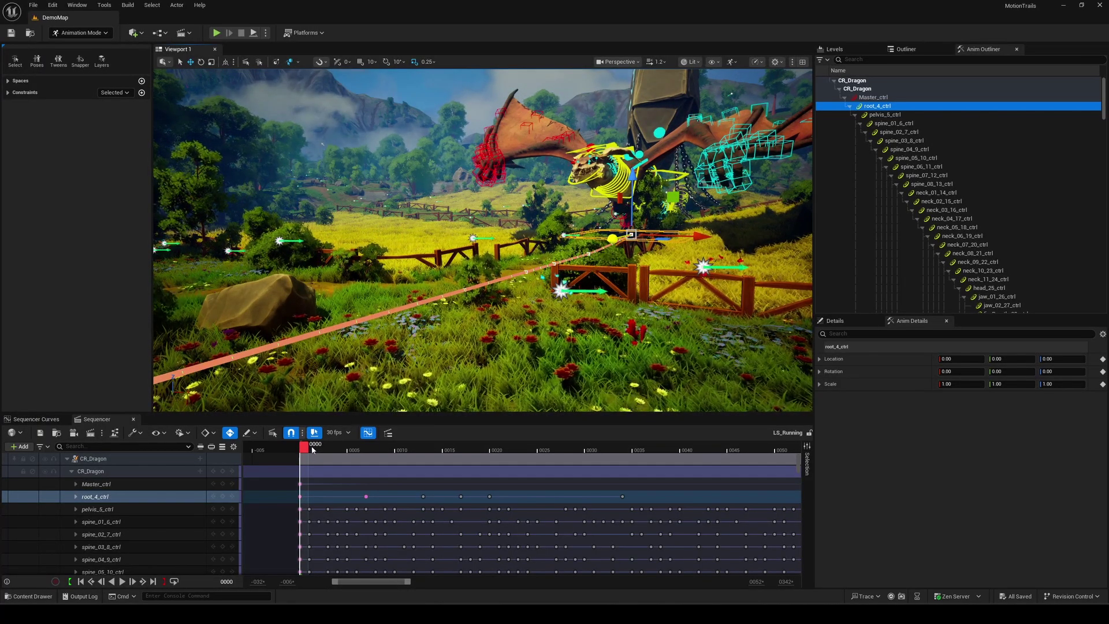
drag(312, 450, 479, 429)
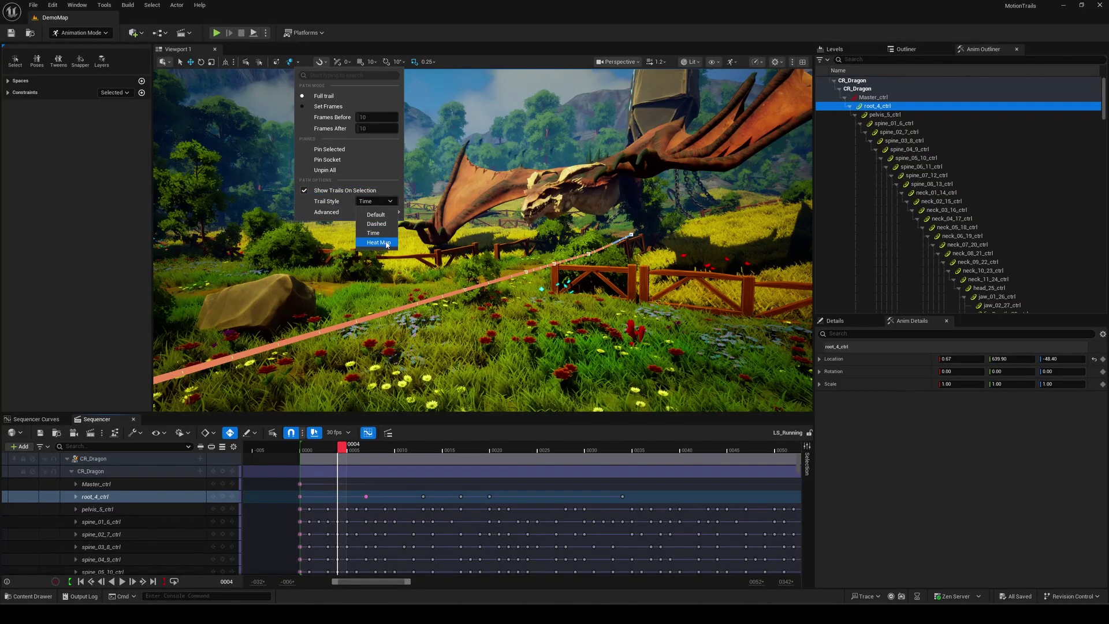
Show the root trail as a Heat Map, then pin head_25_ctrl's motion trail.
click(387, 242)
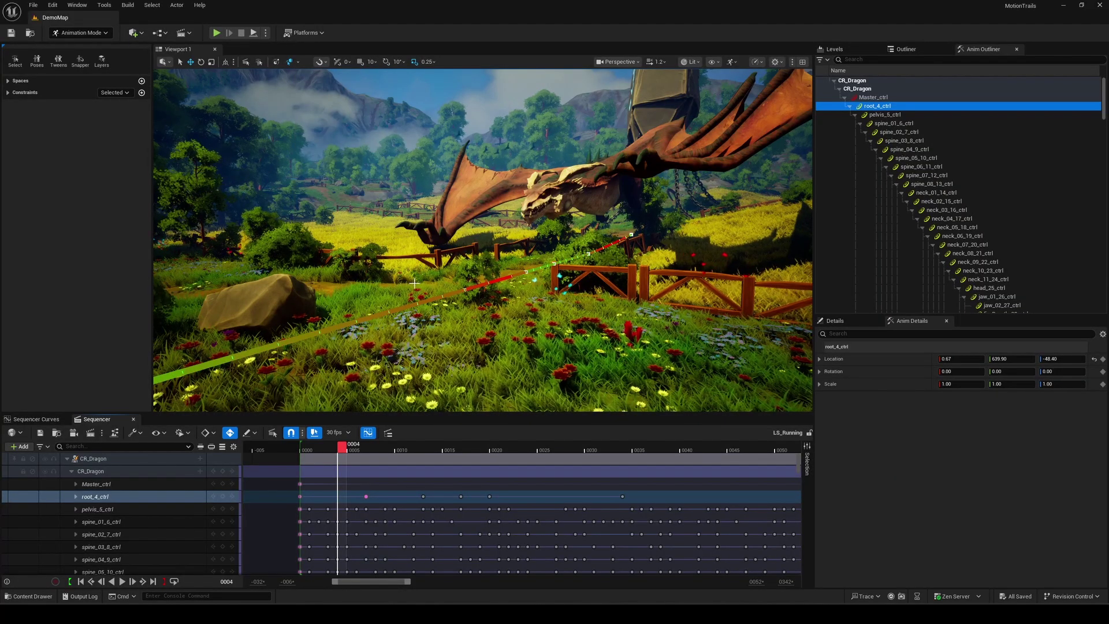
drag(345, 453, 426, 450)
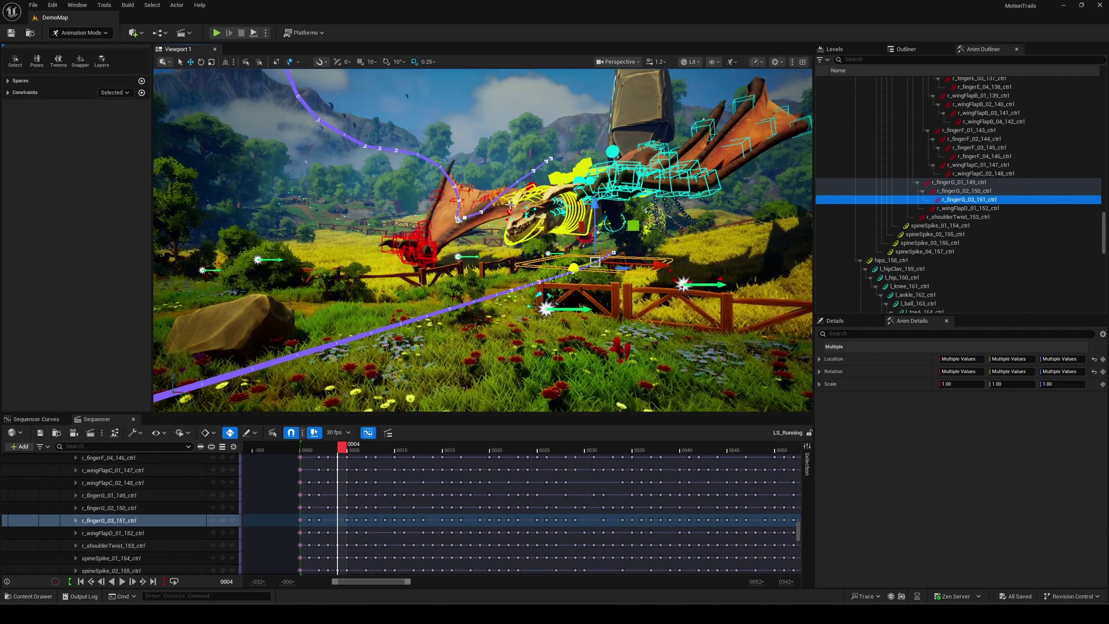
click(544, 206)
click(298, 62)
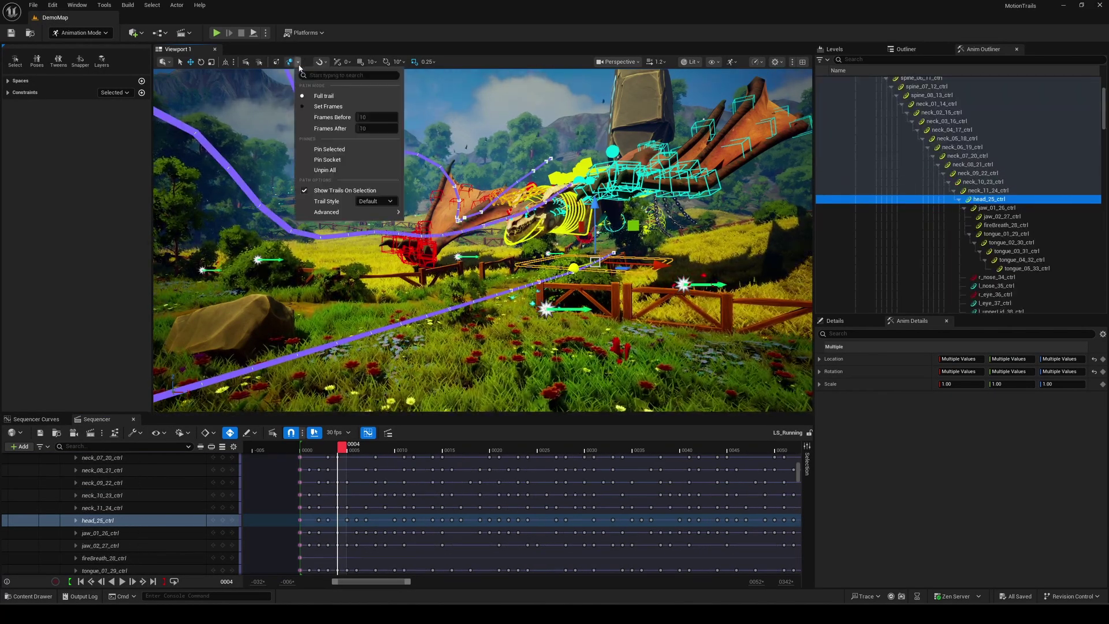
click(339, 149)
click(299, 62)
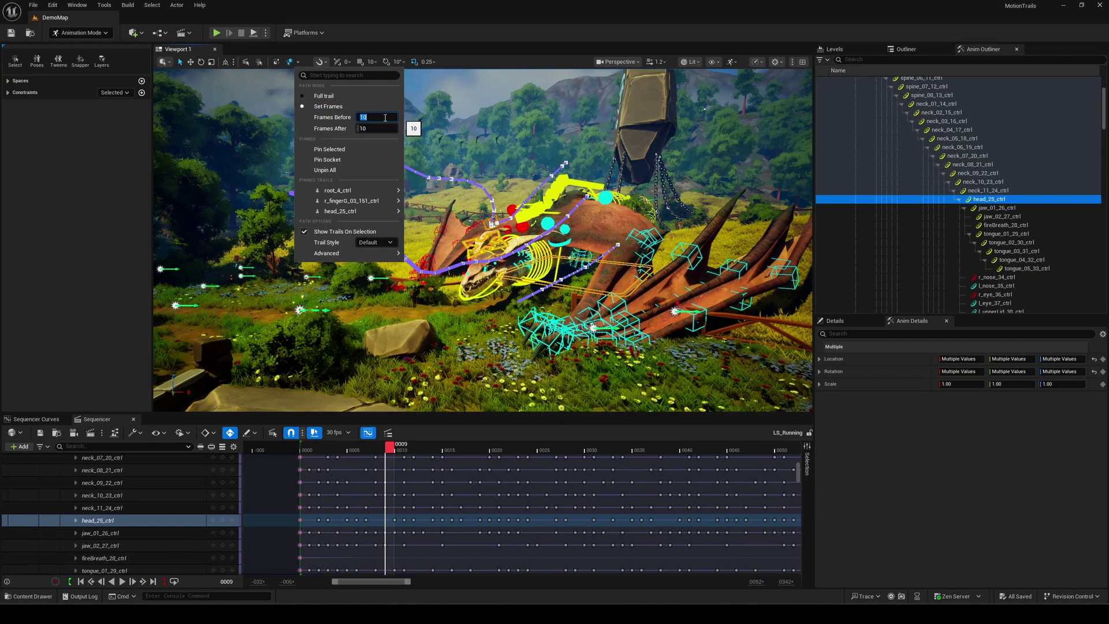
key(Escape)
key(f)
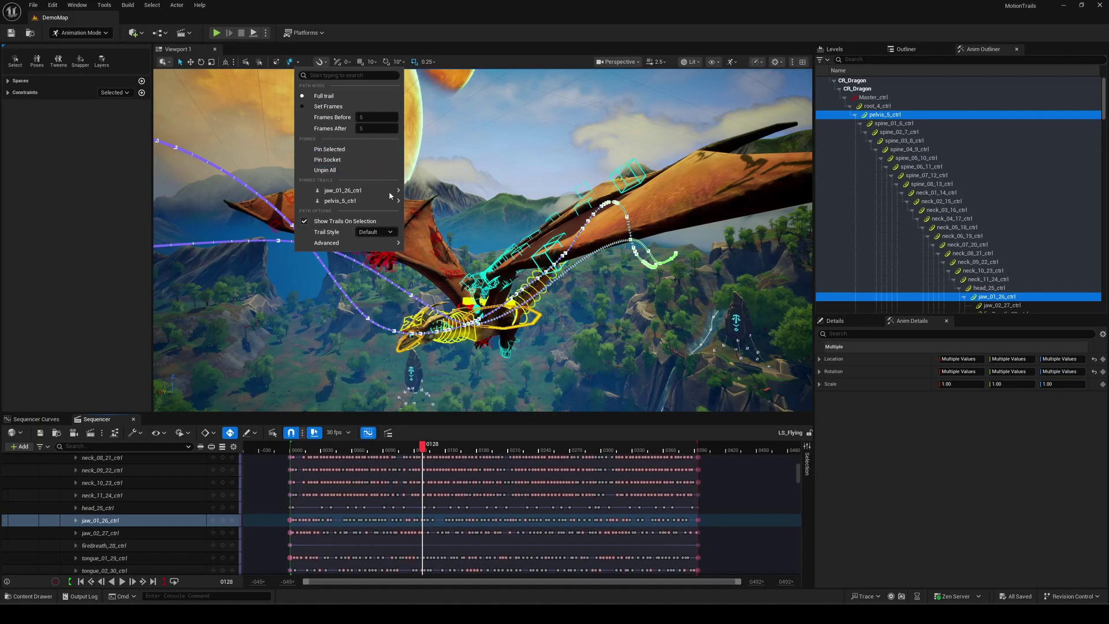
Uncheck Offset on the pinned pelvis_5_ctrl trail and orbit around the flying dragon.
mouse_move(390, 204)
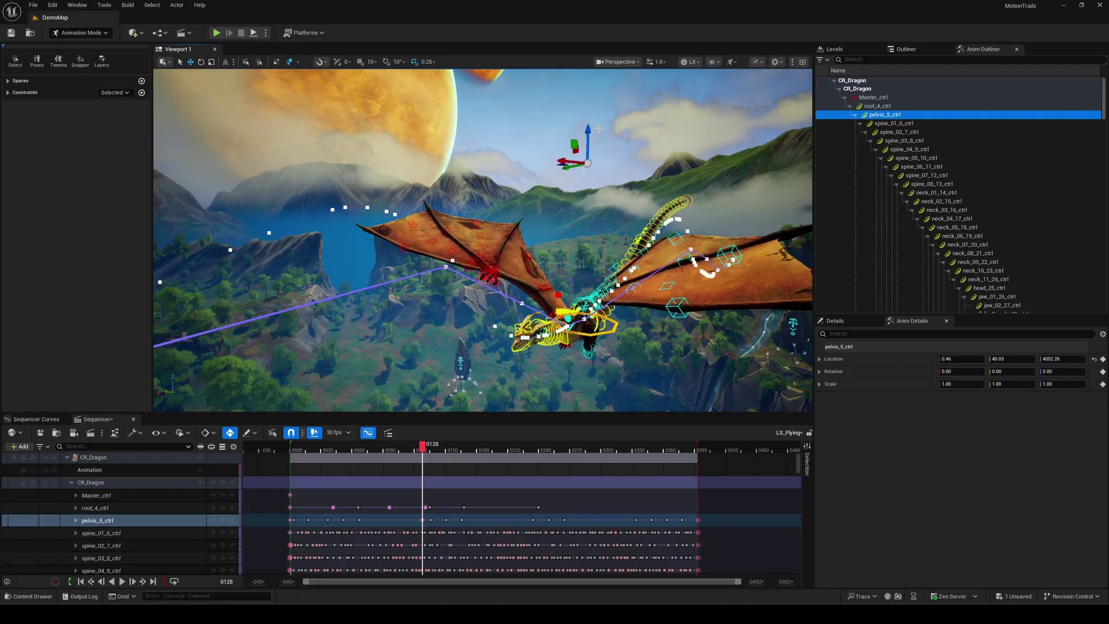
click(298, 64)
mouse_move(370, 201)
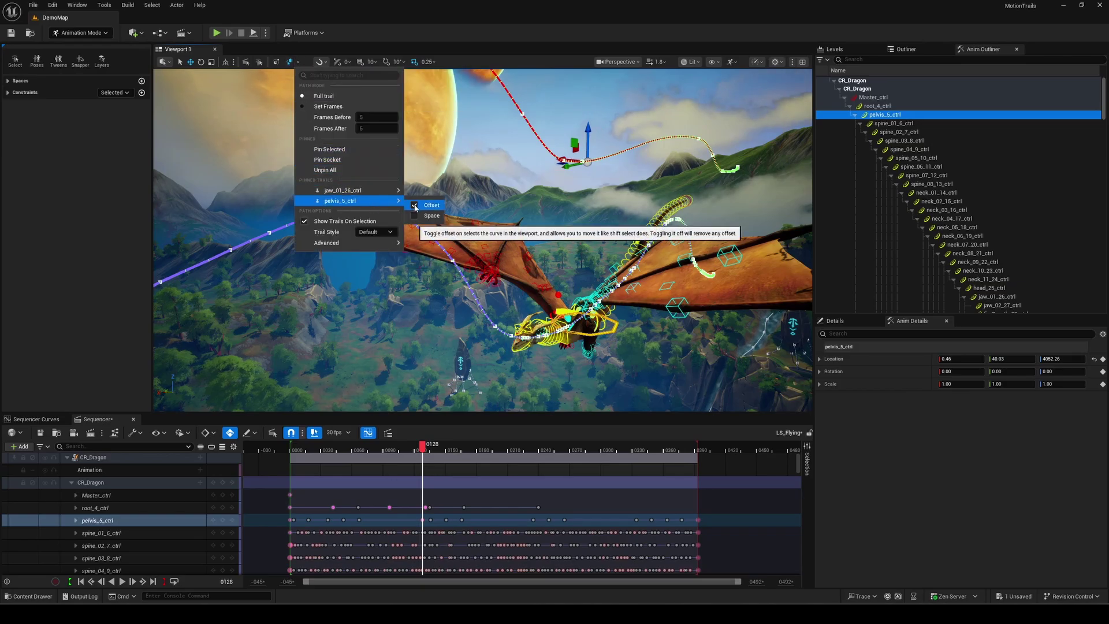
click(414, 206)
right_drag(571, 204, 555, 197)
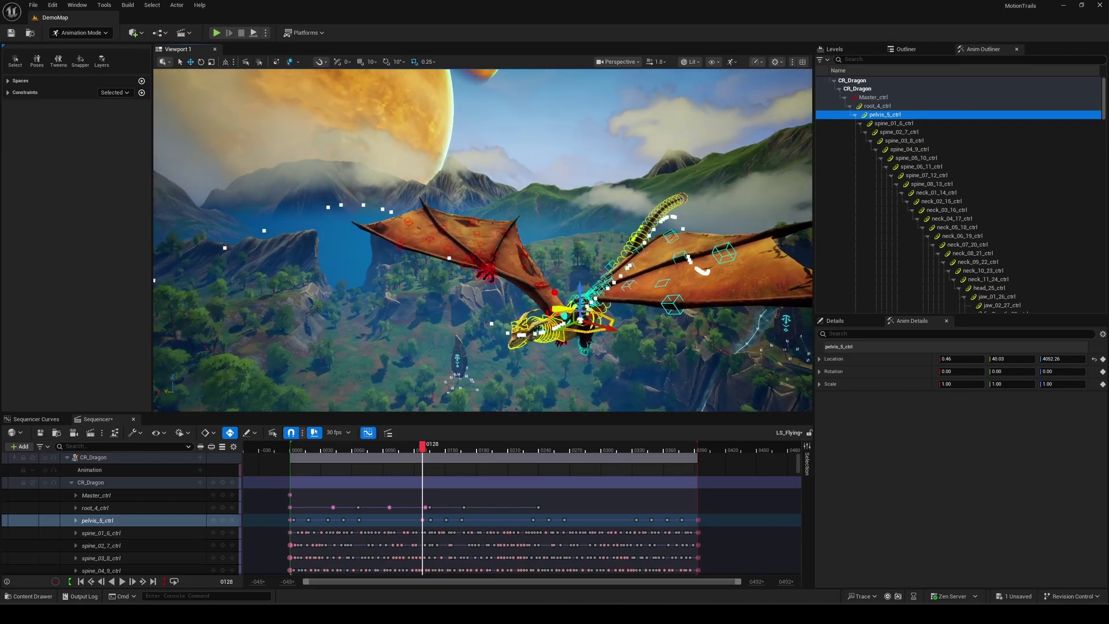
click(163, 62)
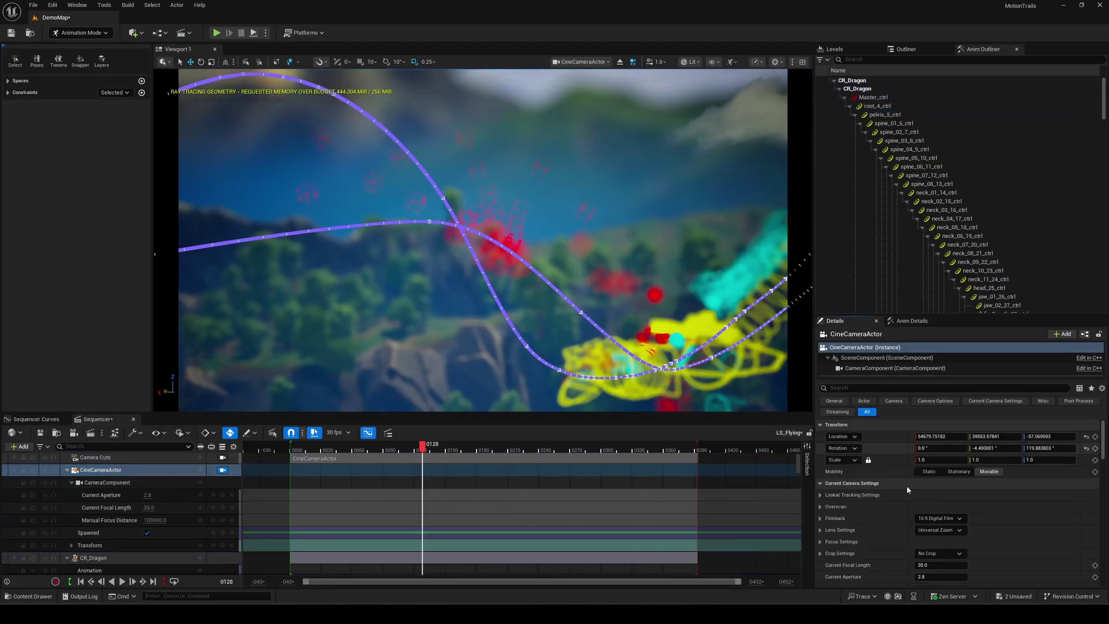
Set the CineCameraActor's Focus Method to Disable and stop piloting the camera.
click(821, 542)
click(940, 553)
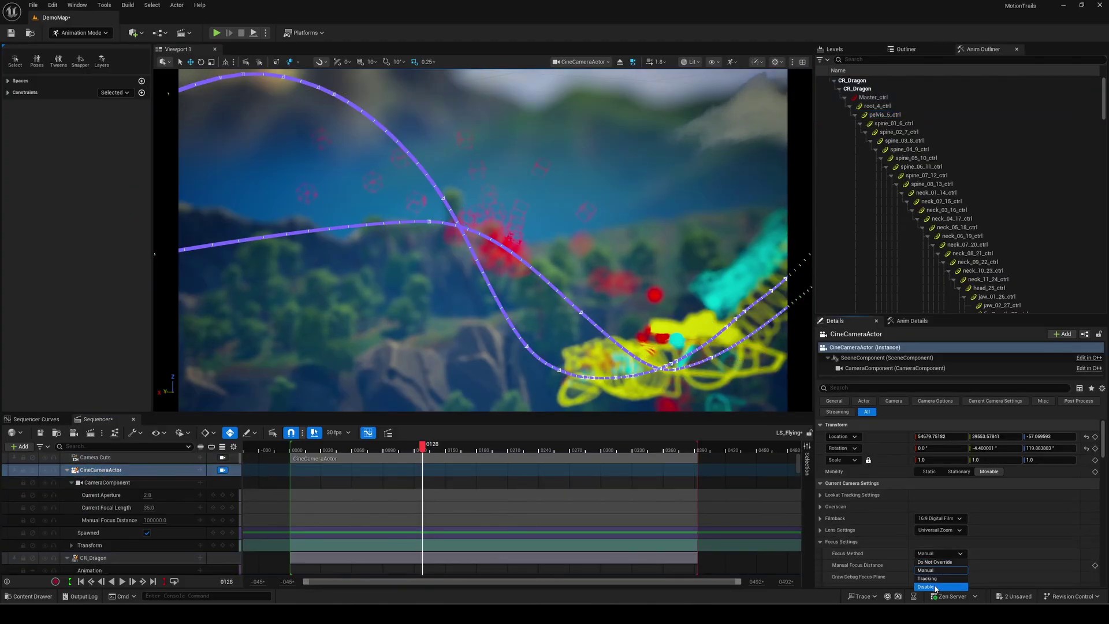
click(936, 590)
click(223, 470)
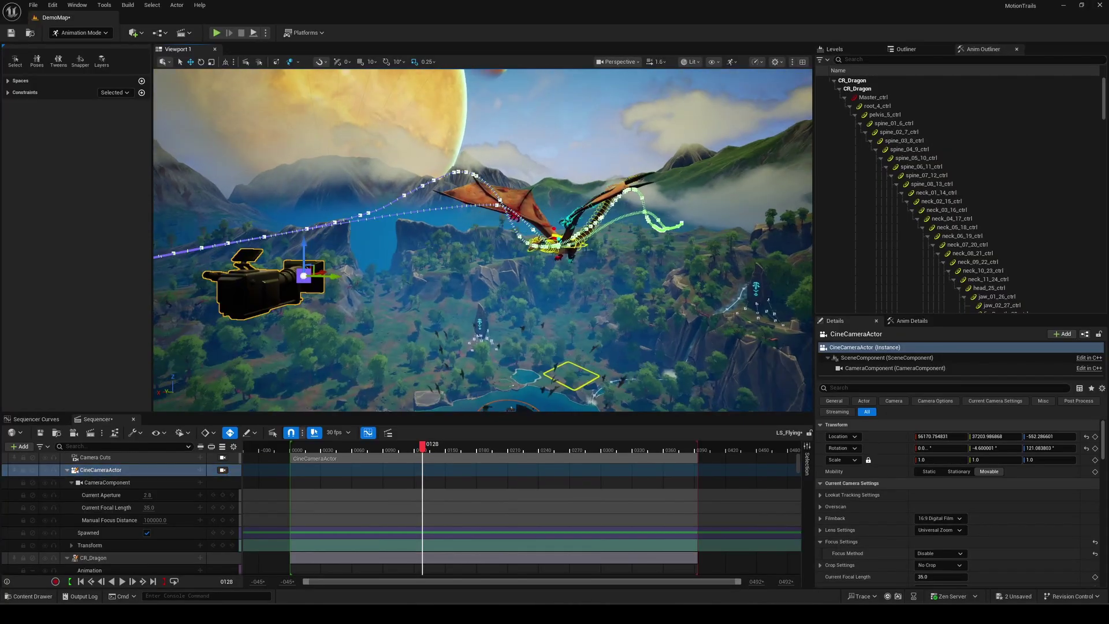
Put the pelvis_5_ctrl trail in CameraProxyMeshComponent_0 space and rotate the camera to test it.
click(299, 63)
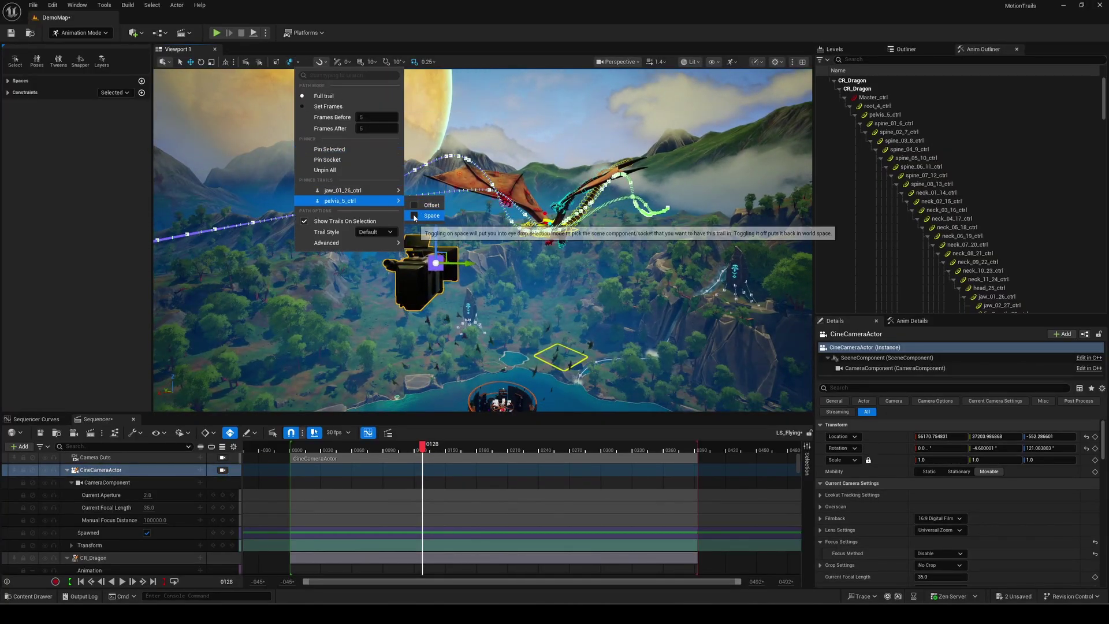
click(414, 216)
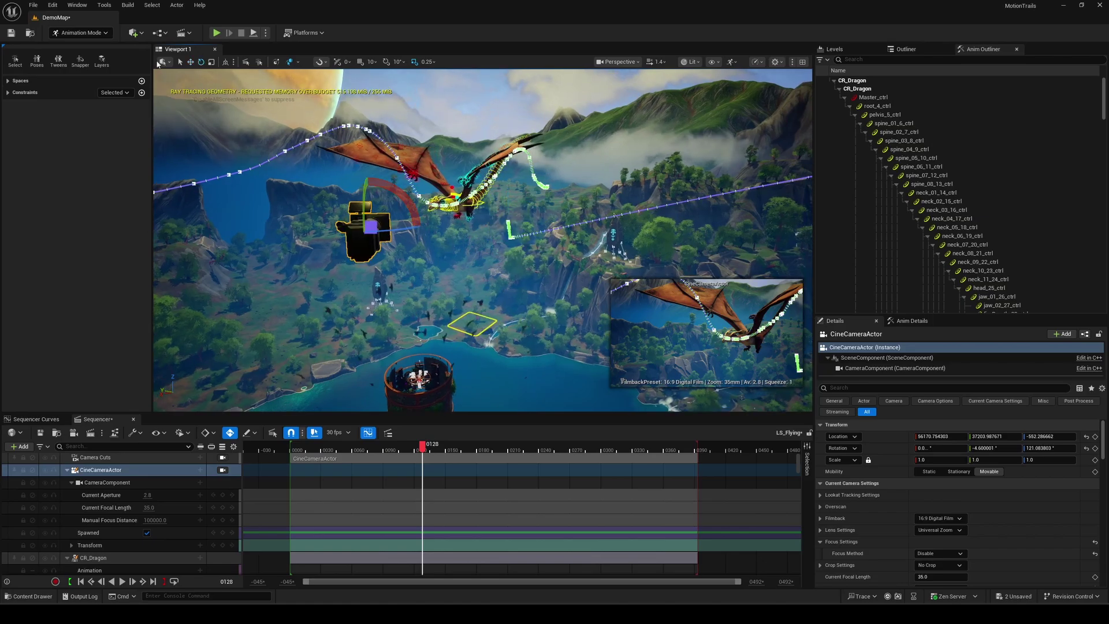
key(e)
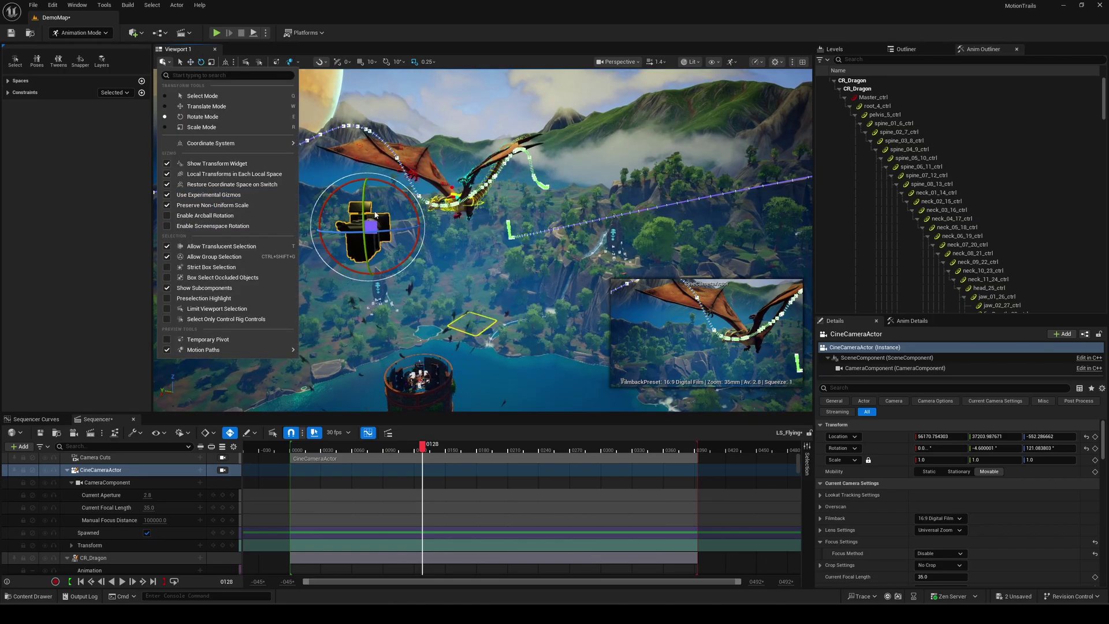
drag(434, 227, 357, 219)
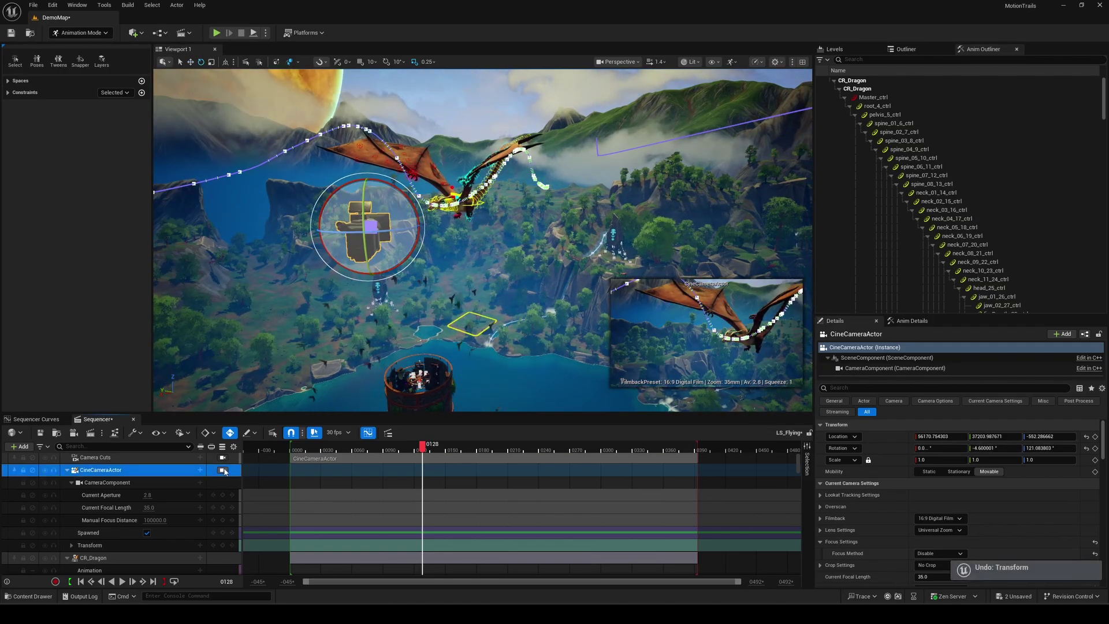